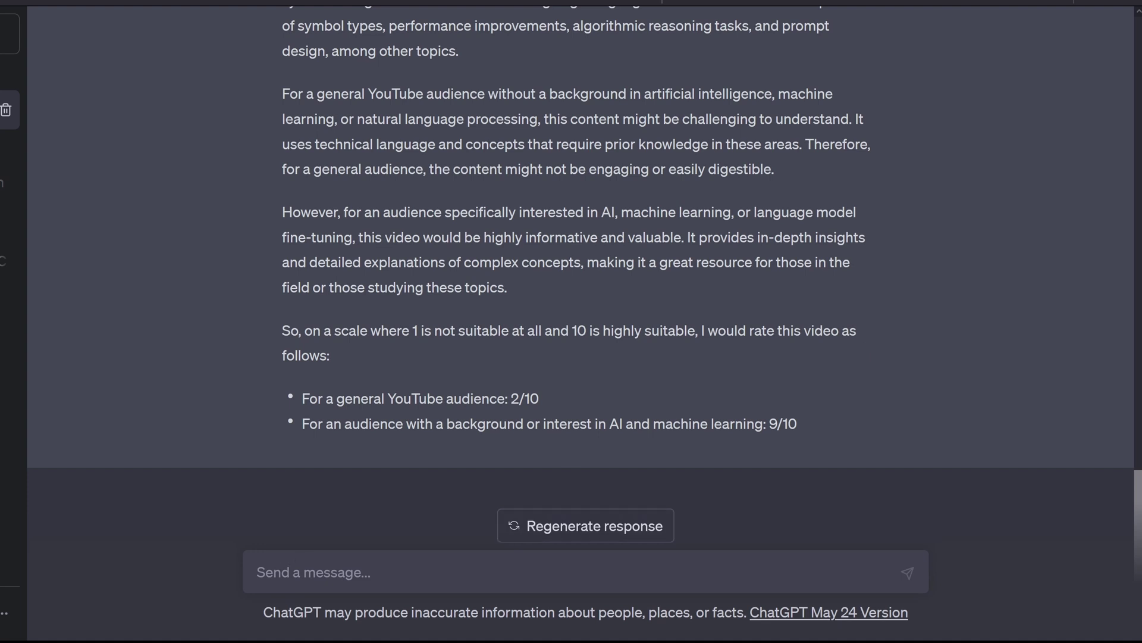
# Step: Draft a request to summarize the pasted YouTube video's content in technical terms for an AI expert
pyautogui.write('Can you su')
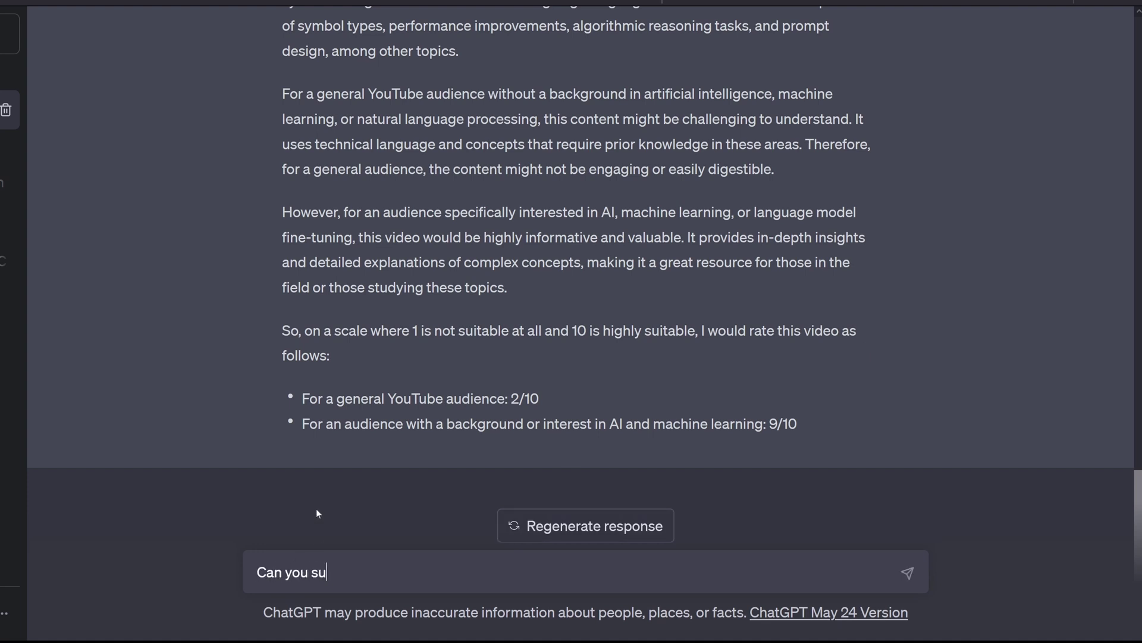
pyautogui.write('mmarize the technical content of this ')
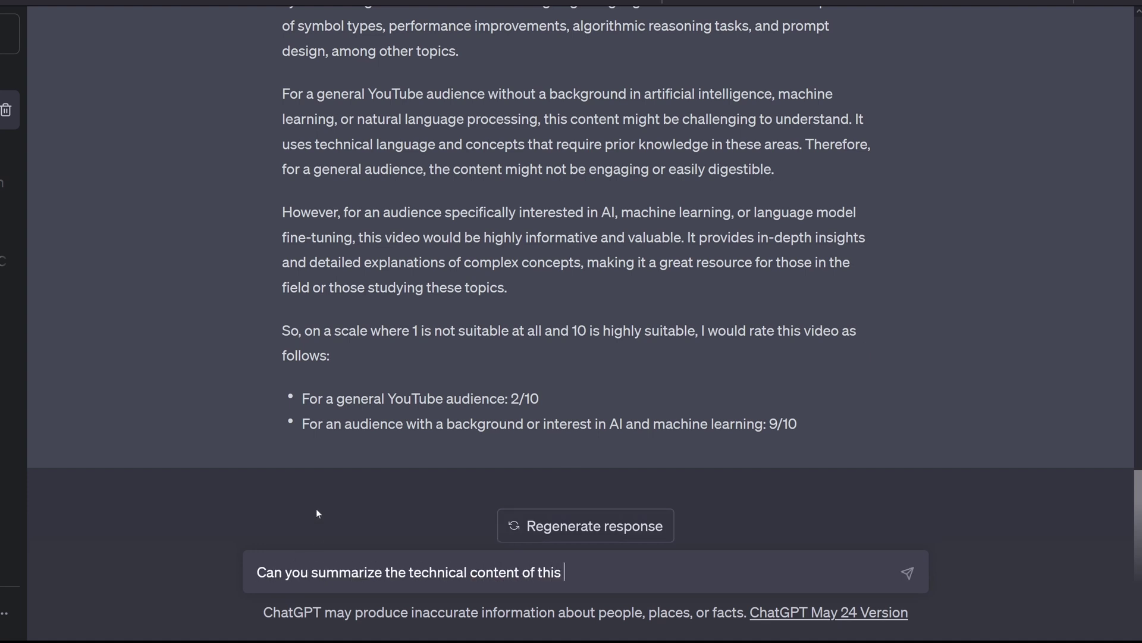
pyautogui.write('video')
pyautogui.write('https://youtu.be/qu-vXAFUpLE')
pyautogui.write('for me in technical terms f')
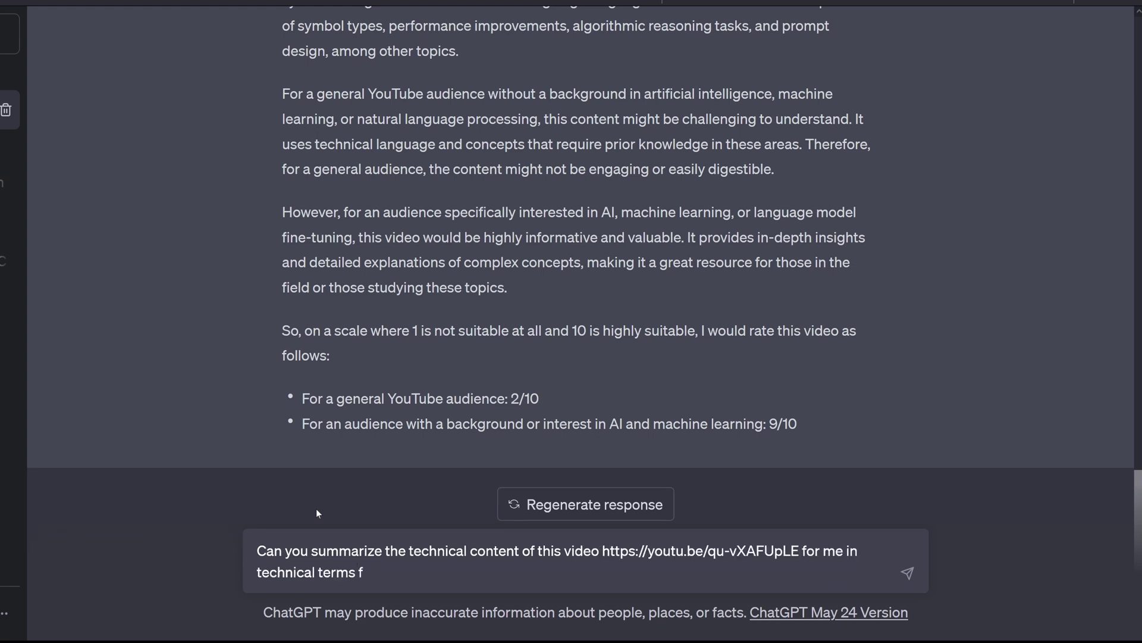
pyautogui.write('or an Ai expert?')
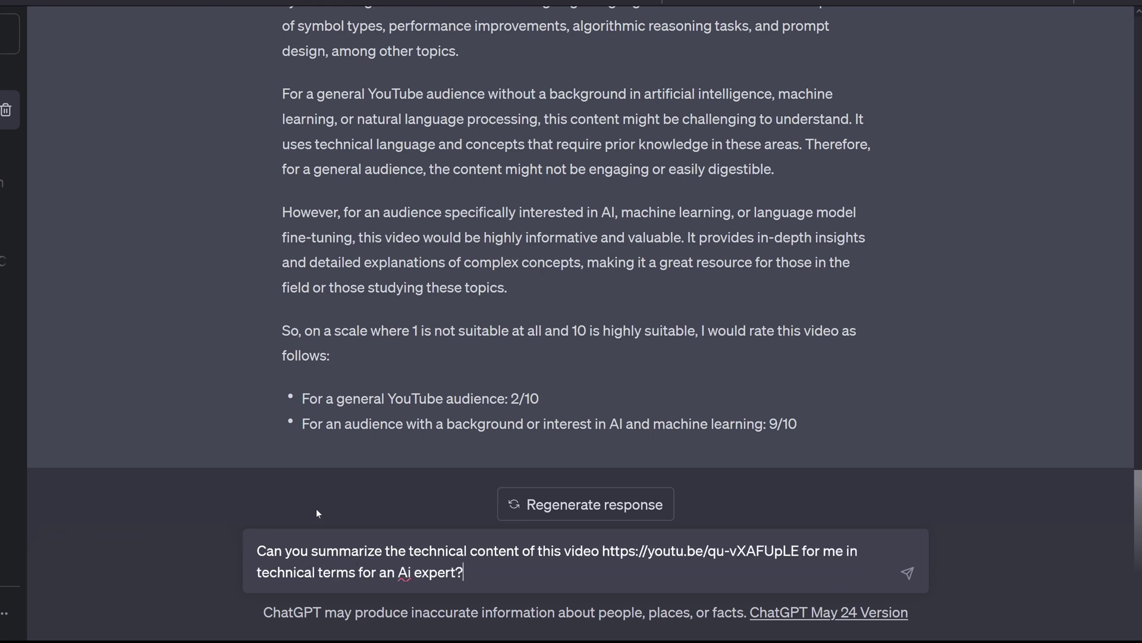
# Step: Send the request so ChatGPT fetches the video via VoxScript and streams a numbered summary
pyautogui.click(907, 572)
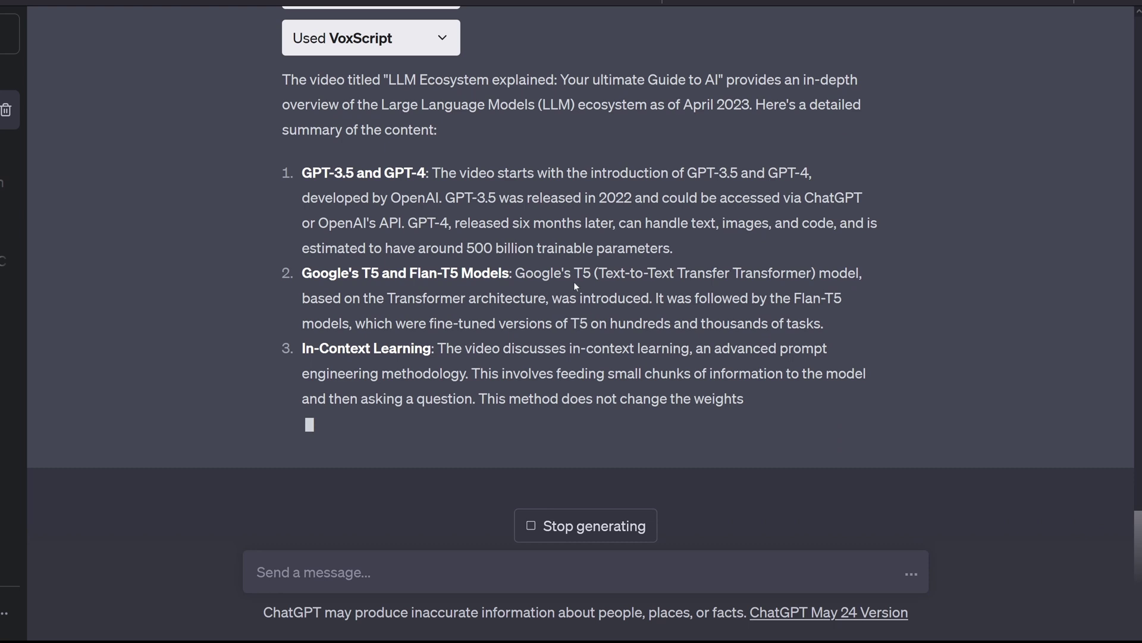
# Step: Highlight the T5/Flan-T5, In-Context Learning and Value of Data points and the closing AI-expert sentence
pyautogui.moveTo(670, 273); pyautogui.dragTo(873, 321)
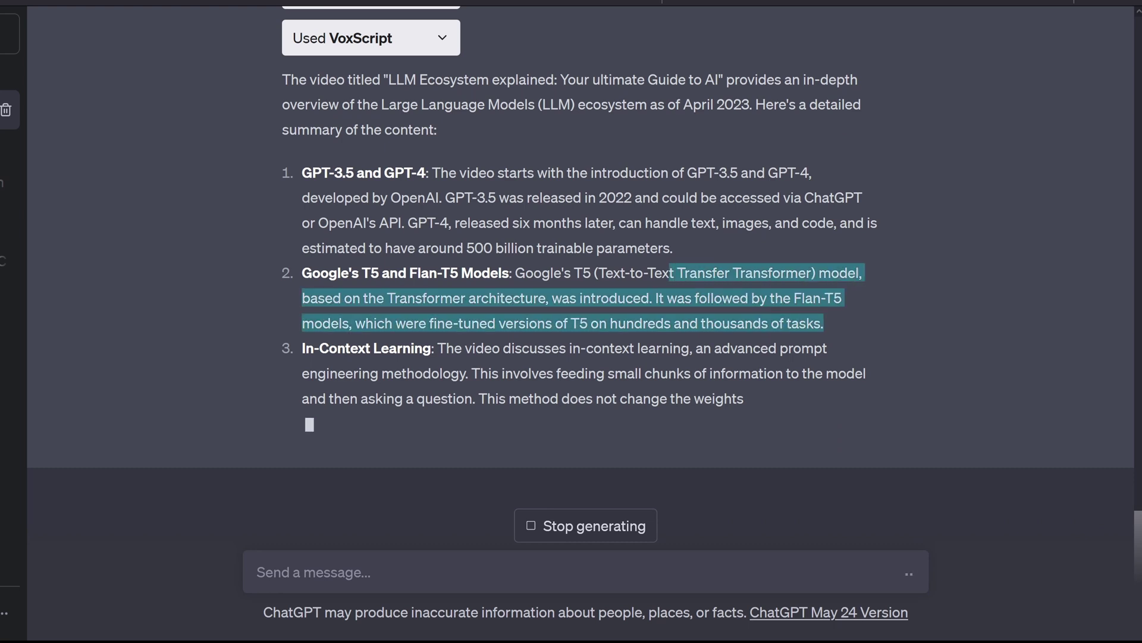
pyautogui.moveTo(484, 348); pyautogui.dragTo(466, 373)
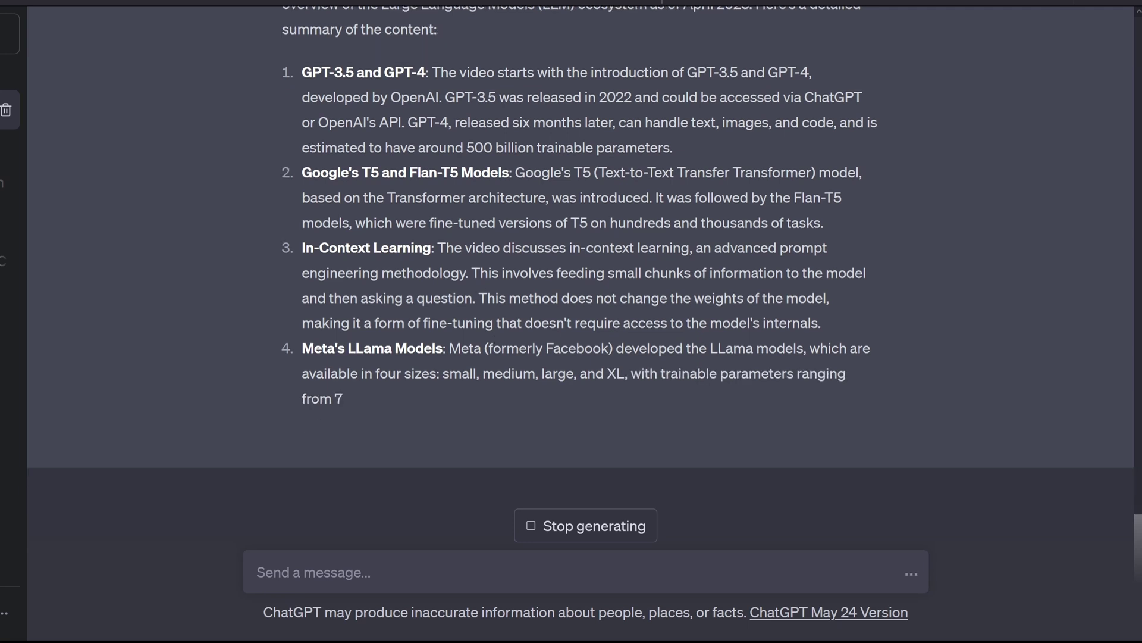
pyautogui.moveTo(480, 273); pyautogui.dragTo(807, 298)
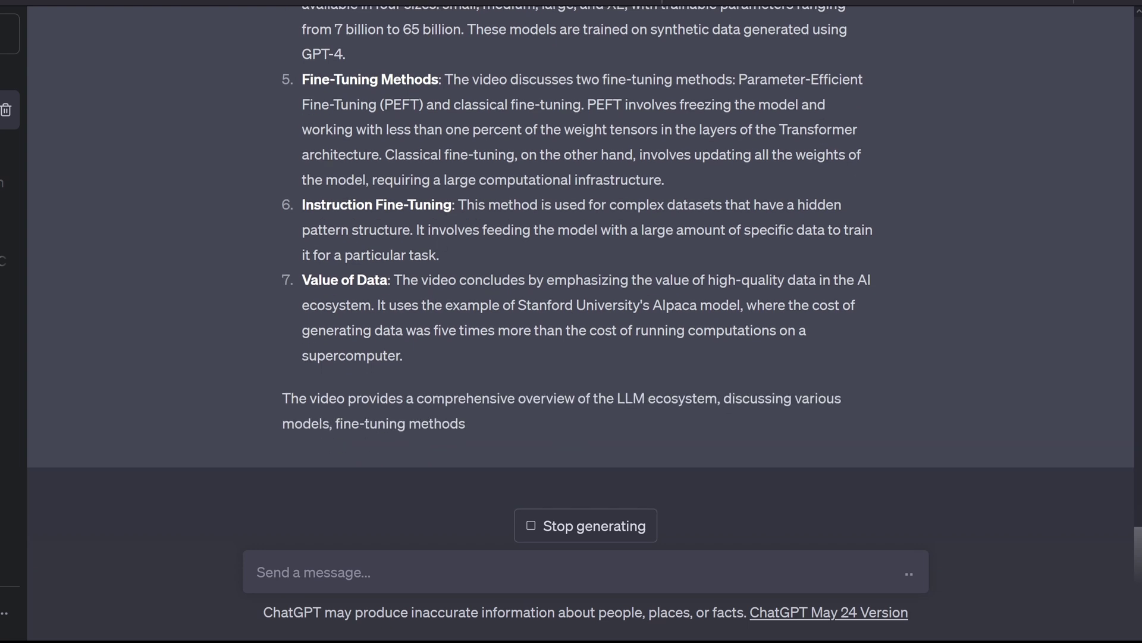
pyautogui.moveTo(479, 204); pyautogui.dragTo(549, 248)
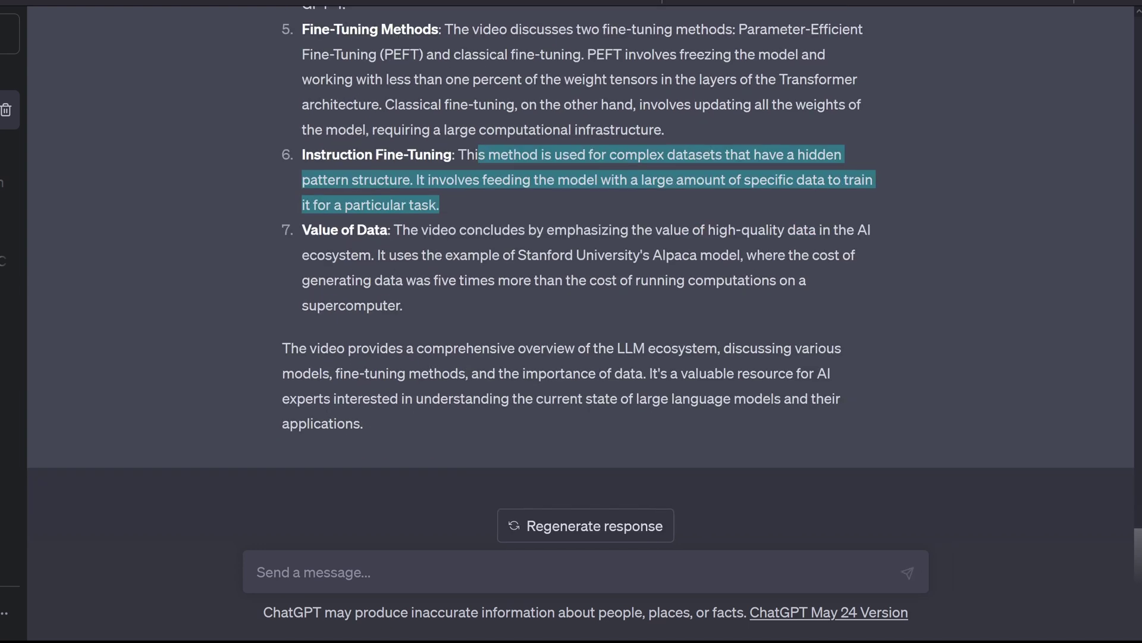
pyautogui.moveTo(440, 230); pyautogui.dragTo(858, 299)
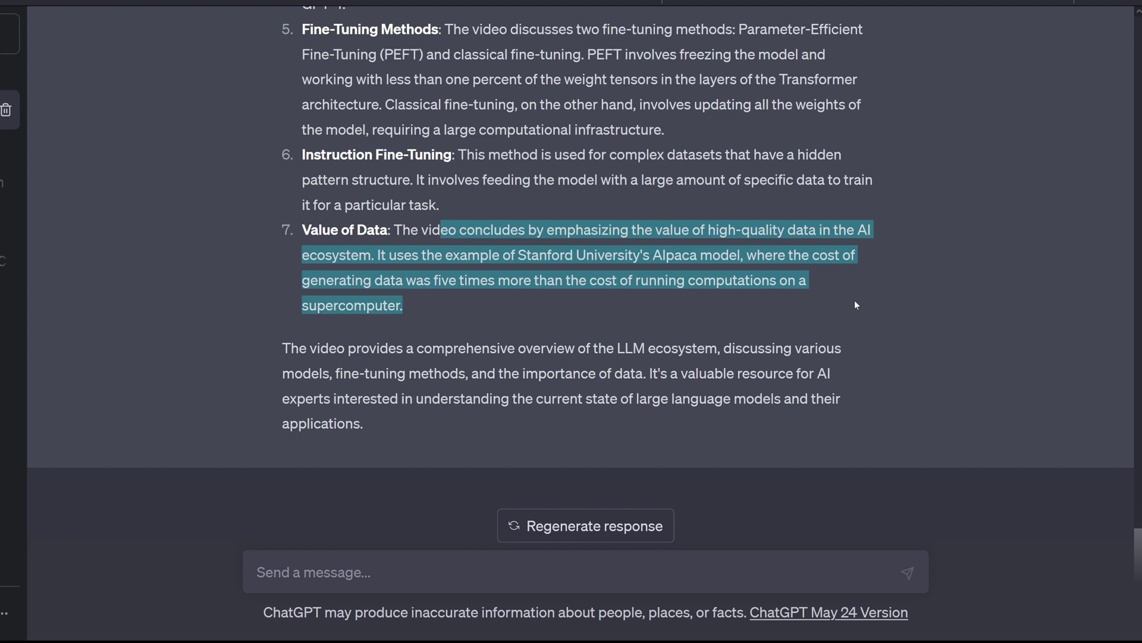
pyautogui.click(555, 310)
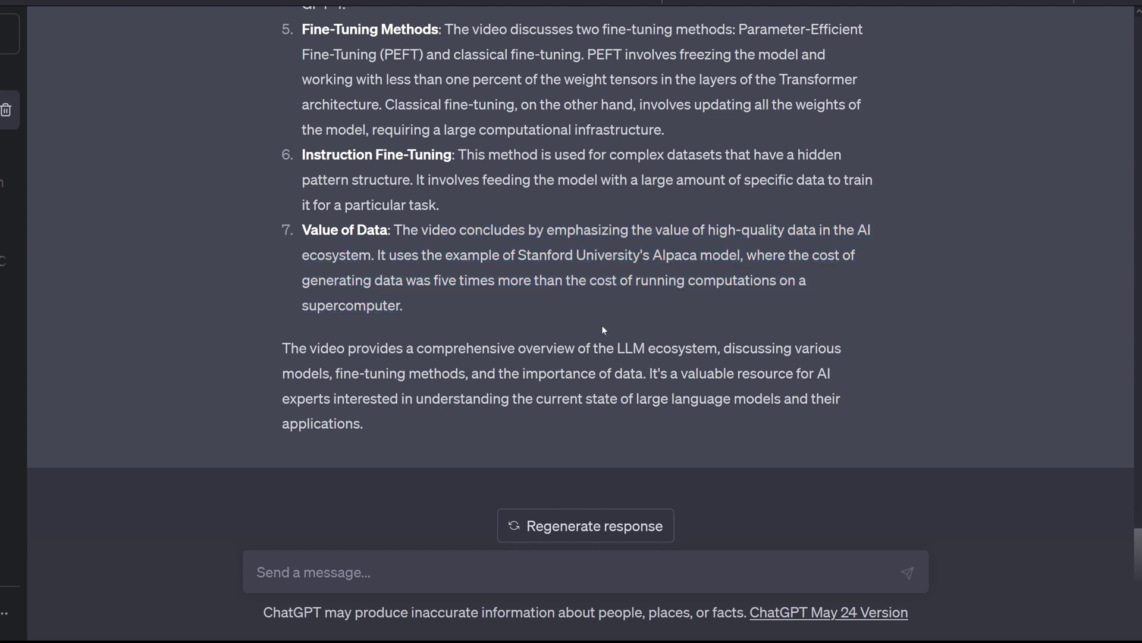
pyautogui.moveTo(647, 373); pyautogui.dragTo(685, 425)
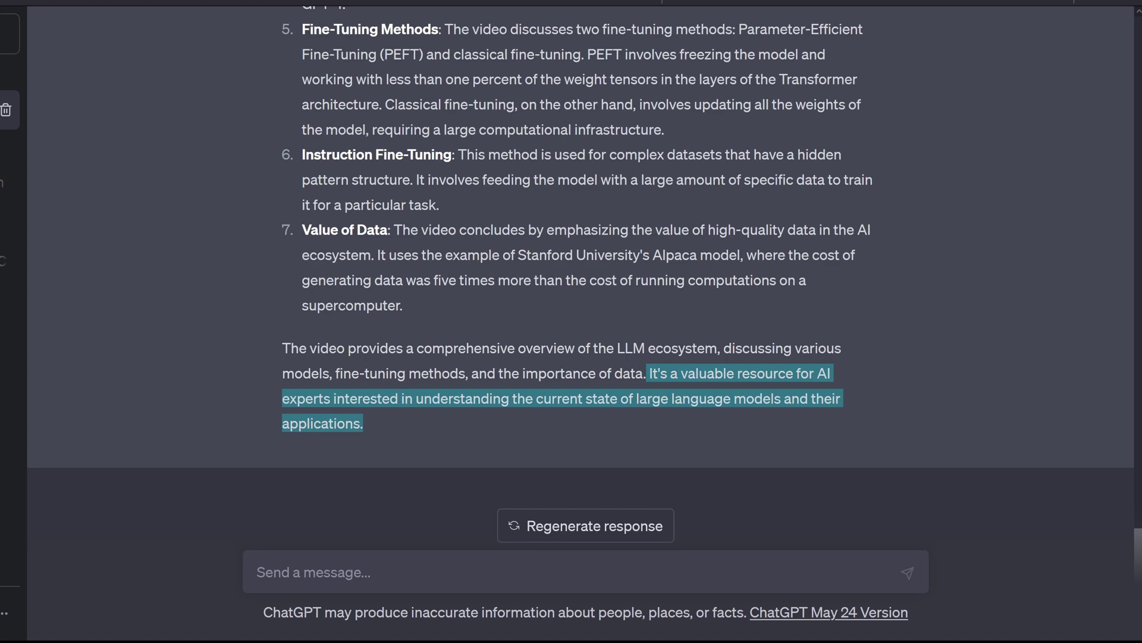
# Step: Type the follow-up 'Given this particular content of my YT video, for what YT audience would you recommen…'
pyautogui.scroll(15, 571, 274)
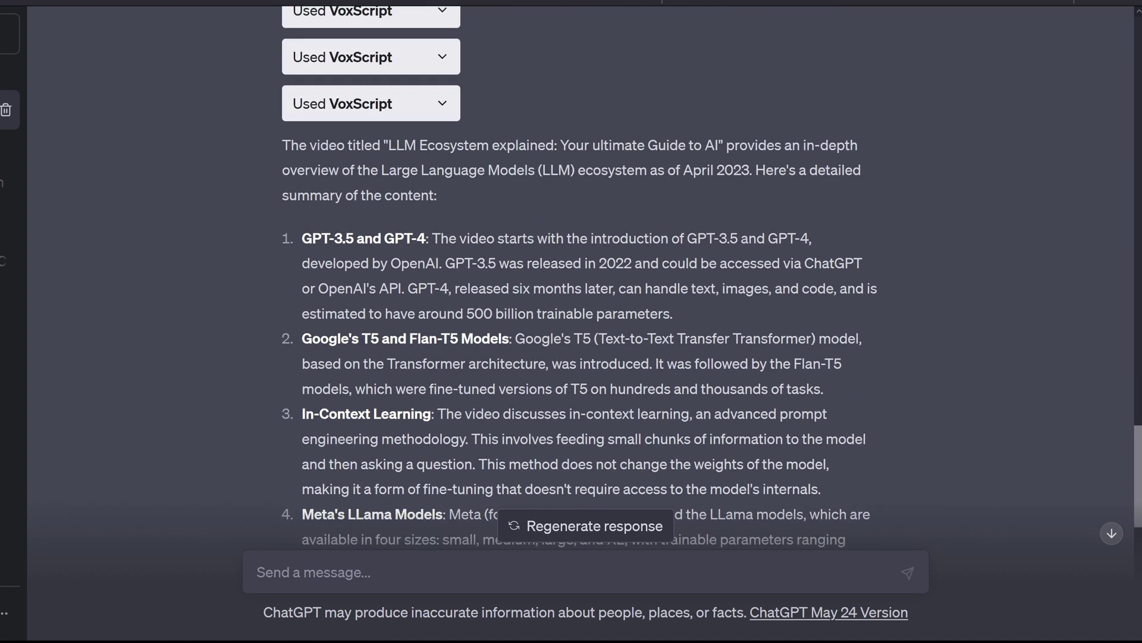
pyautogui.scroll(-15, 492, 338)
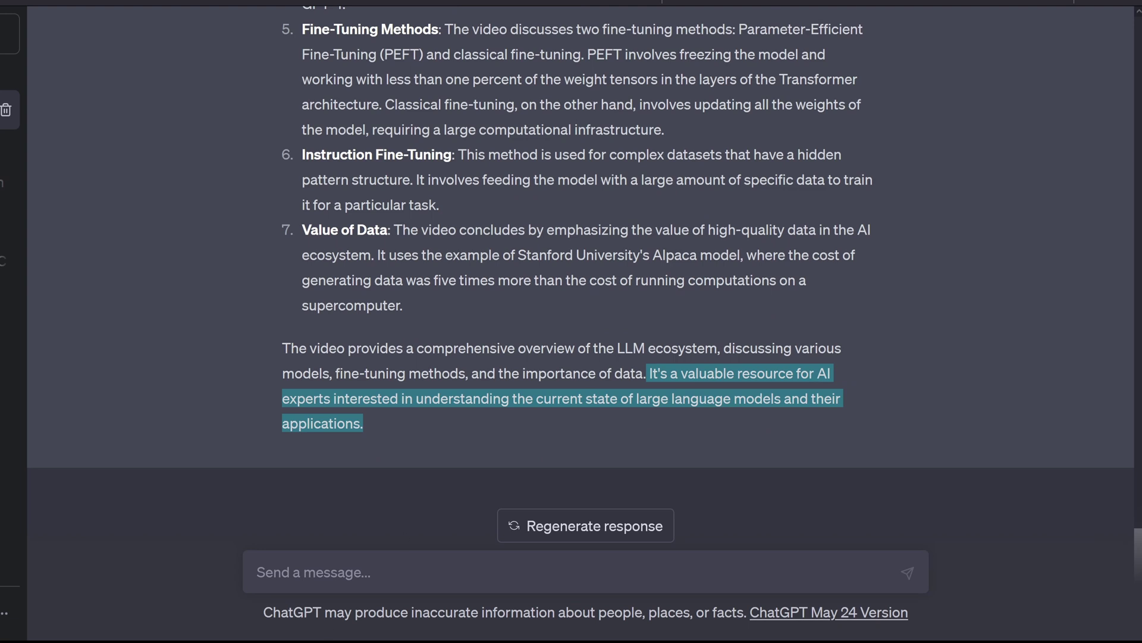
pyautogui.click(257, 572)
pyautogui.write('Given this particular cont')
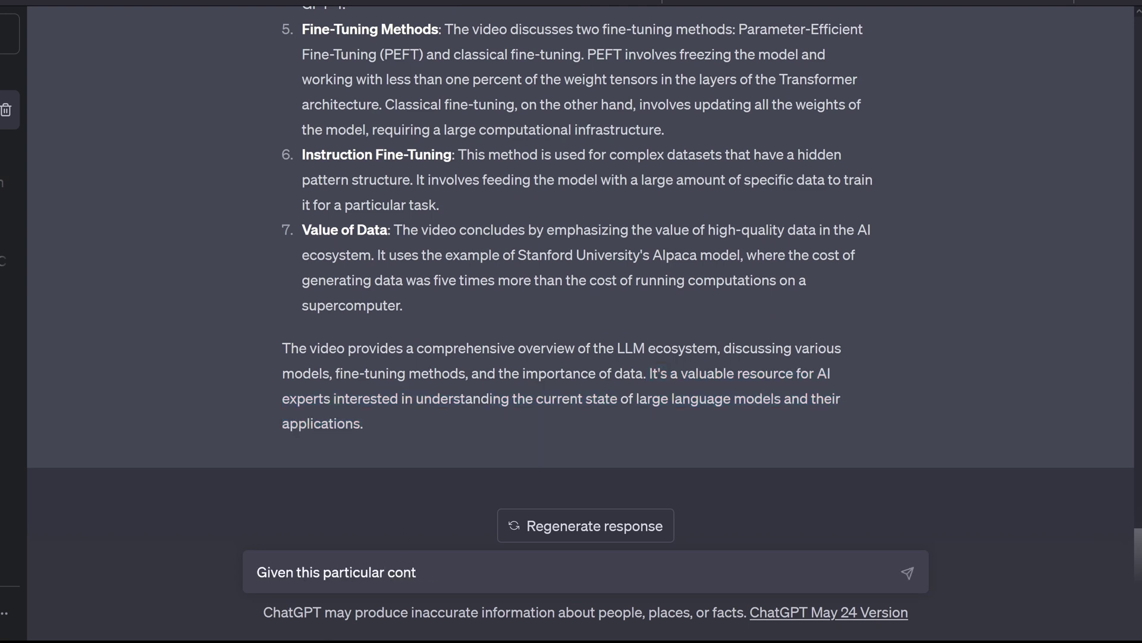
pyautogui.write('ent of my YT video, for w')
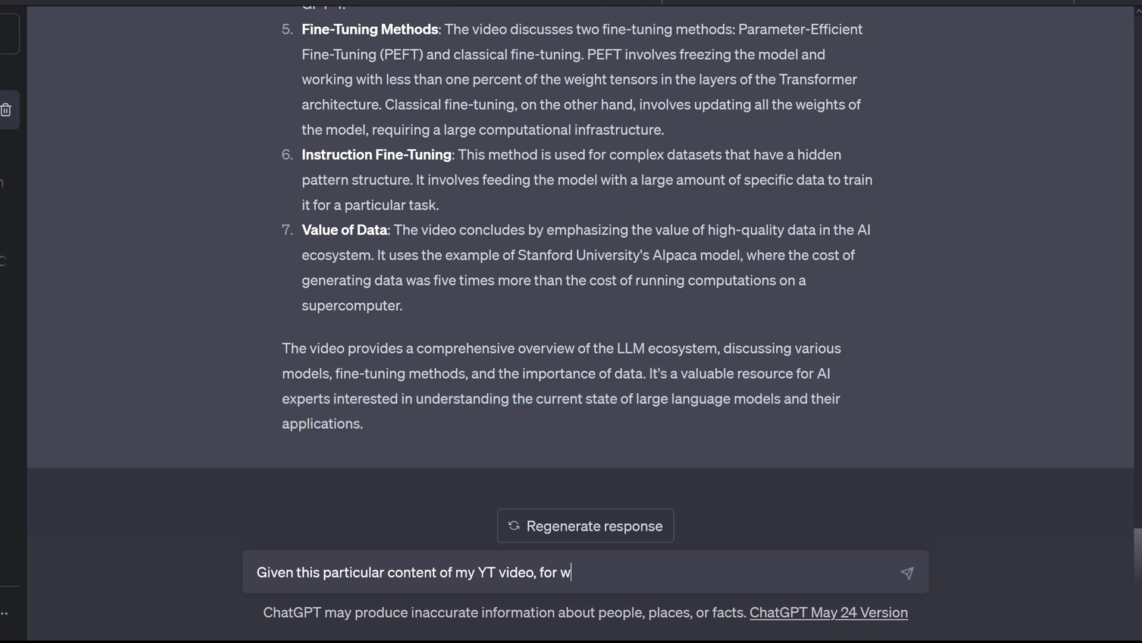
pyautogui.write('hat YT audience would you recommend it')
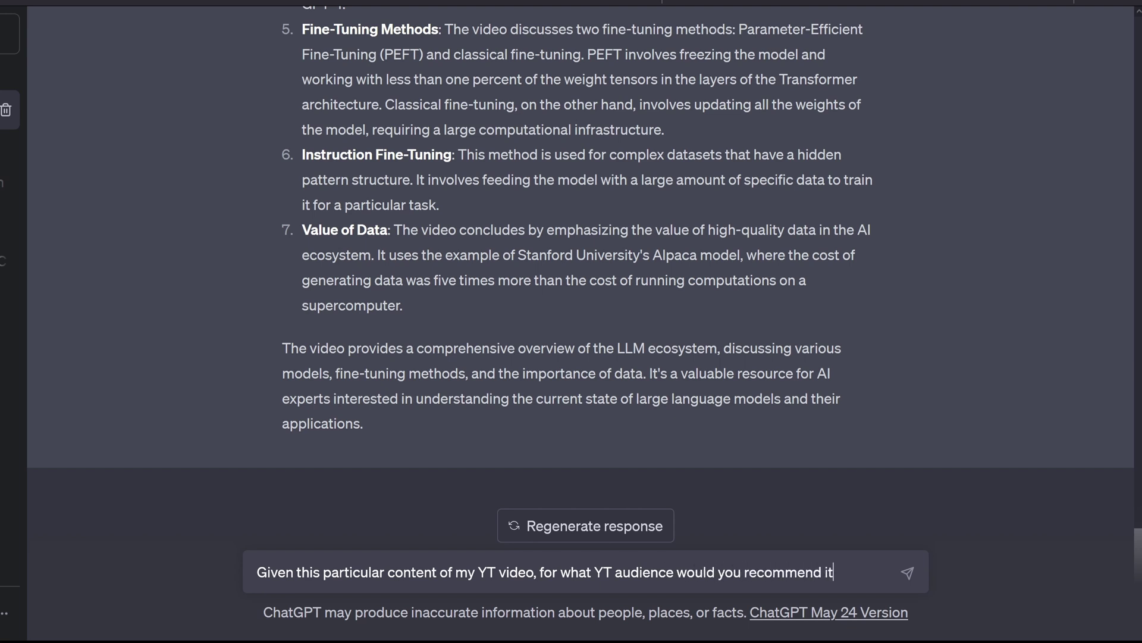
pyautogui.write(', with what focus, and wh')
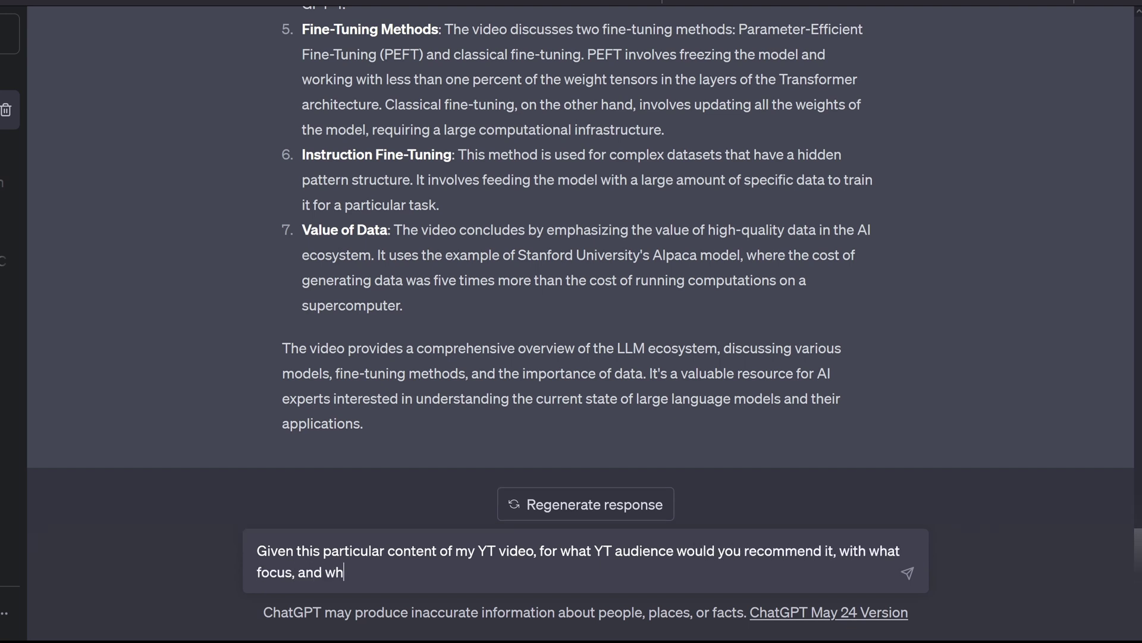
pyautogui.write('en not to recommend my video?')
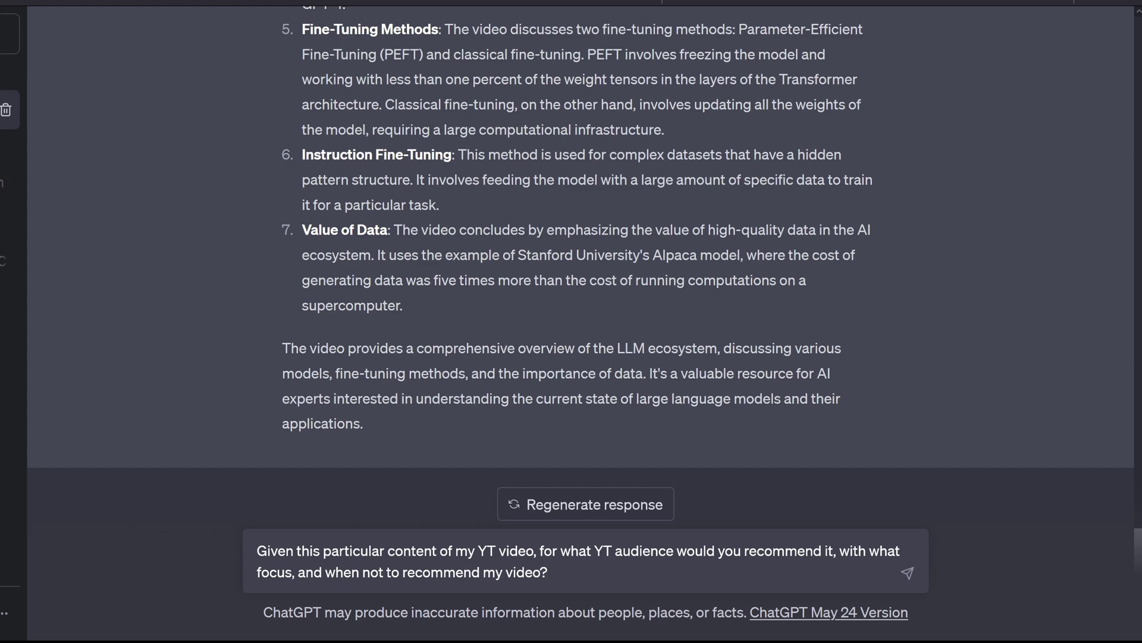
# Step: Send the audience-recommendation question and highlight its audience wording and the reply's opening
pyautogui.click(910, 571)
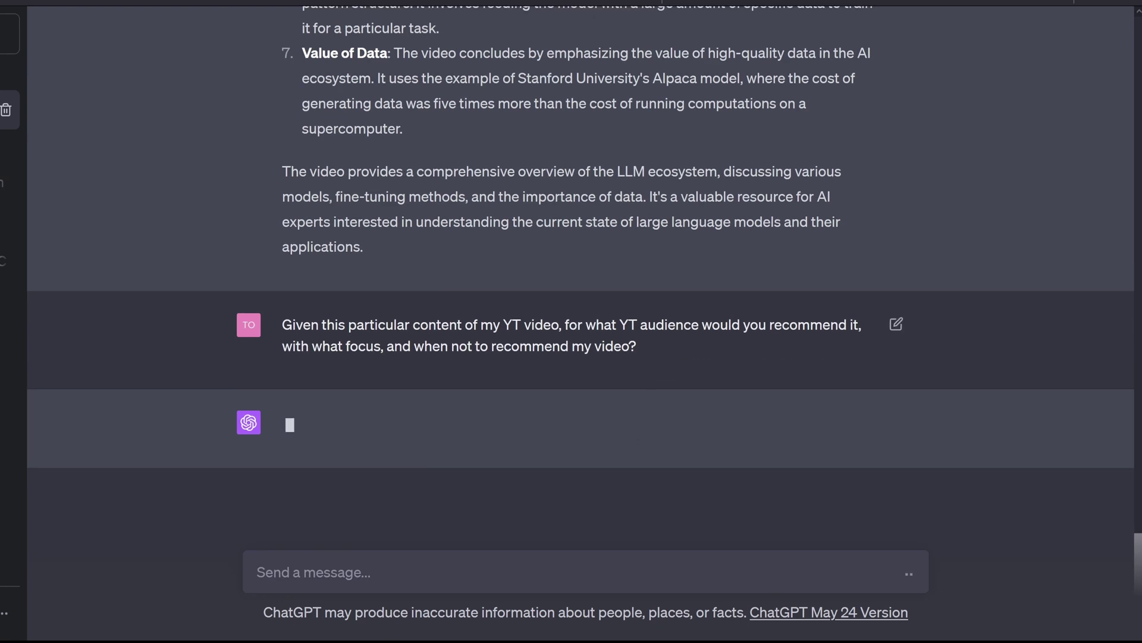
pyautogui.moveTo(629, 326); pyautogui.dragTo(734, 346)
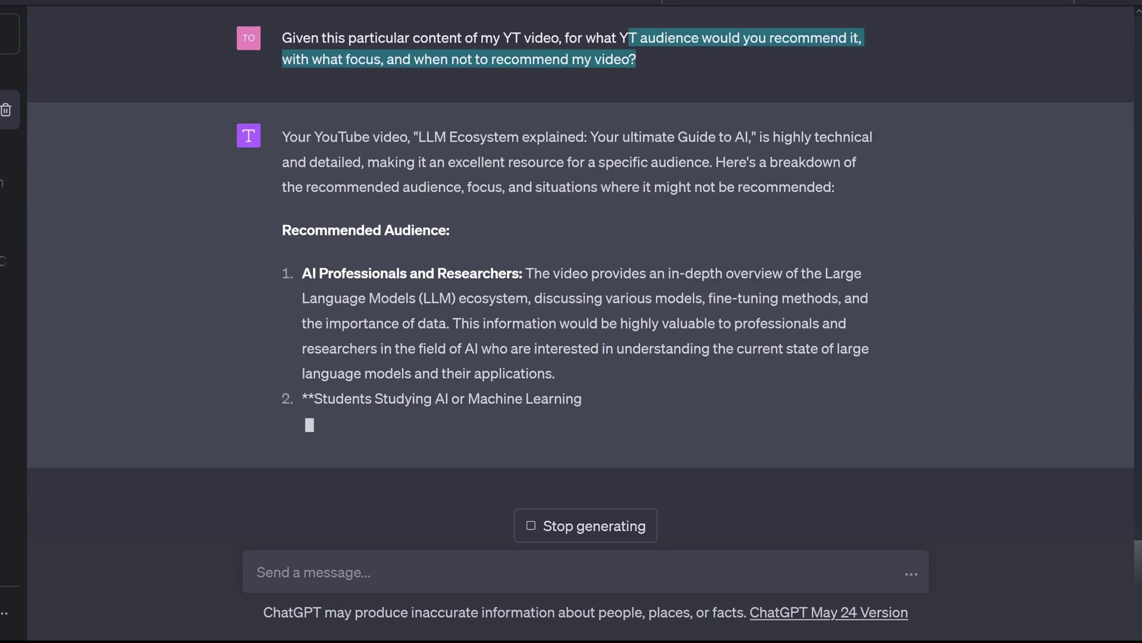
pyautogui.moveTo(772, 135); pyautogui.dragTo(776, 159)
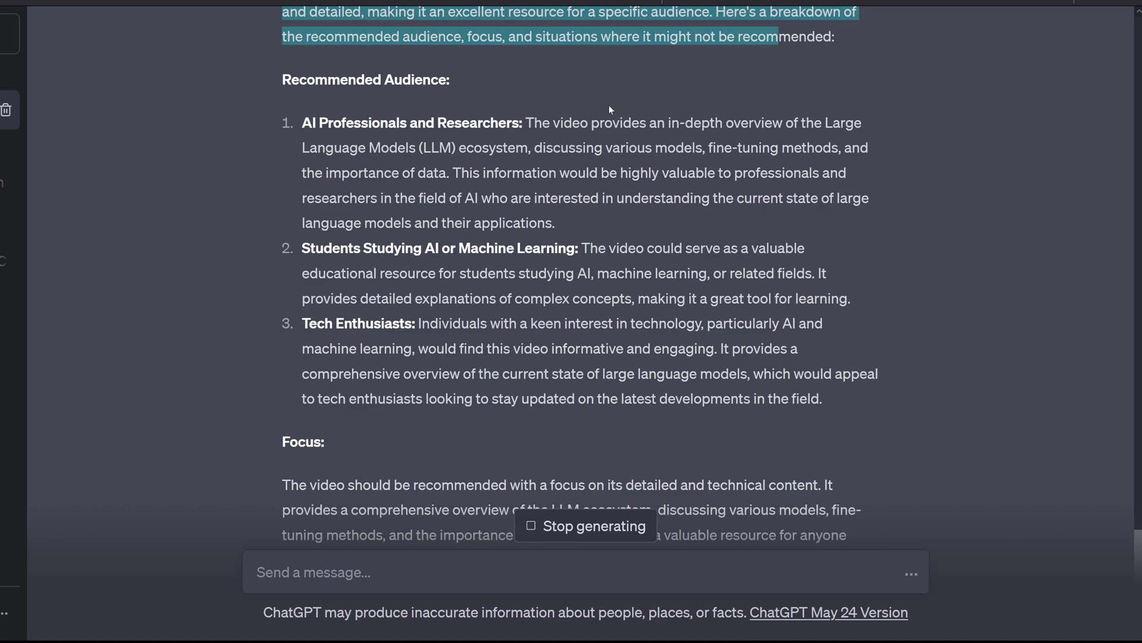
# Step: Scroll over the finished reply up to its start and clear the text selection
pyautogui.moveTo(594, 117); pyautogui.dragTo(714, 178)
pyautogui.scroll(1, 683, 158)
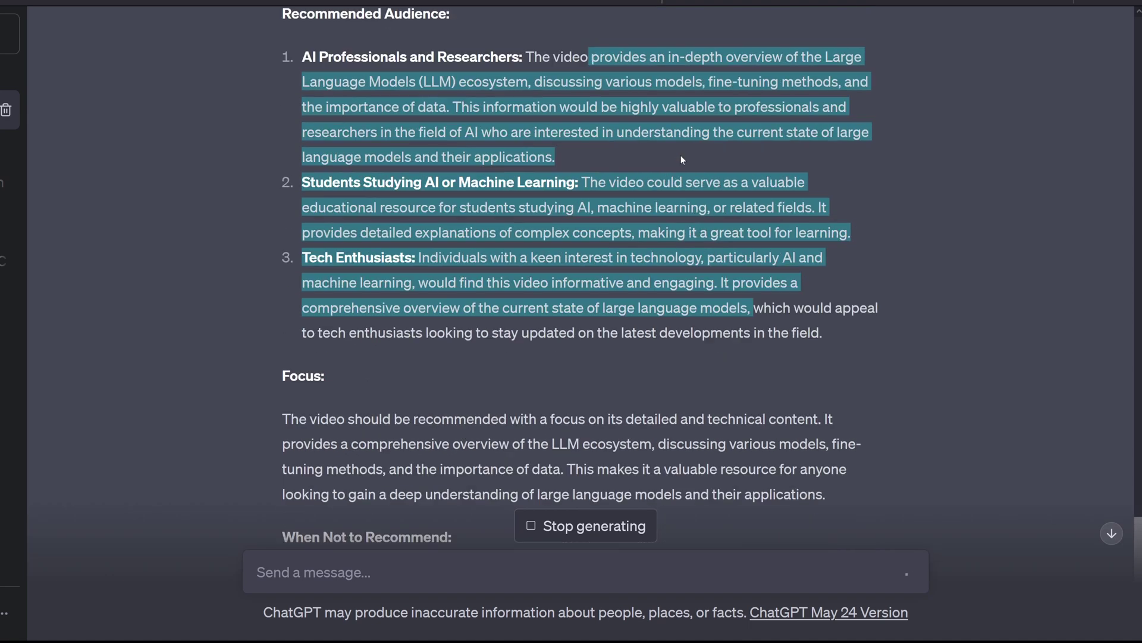
pyautogui.scroll(-4, 682, 157)
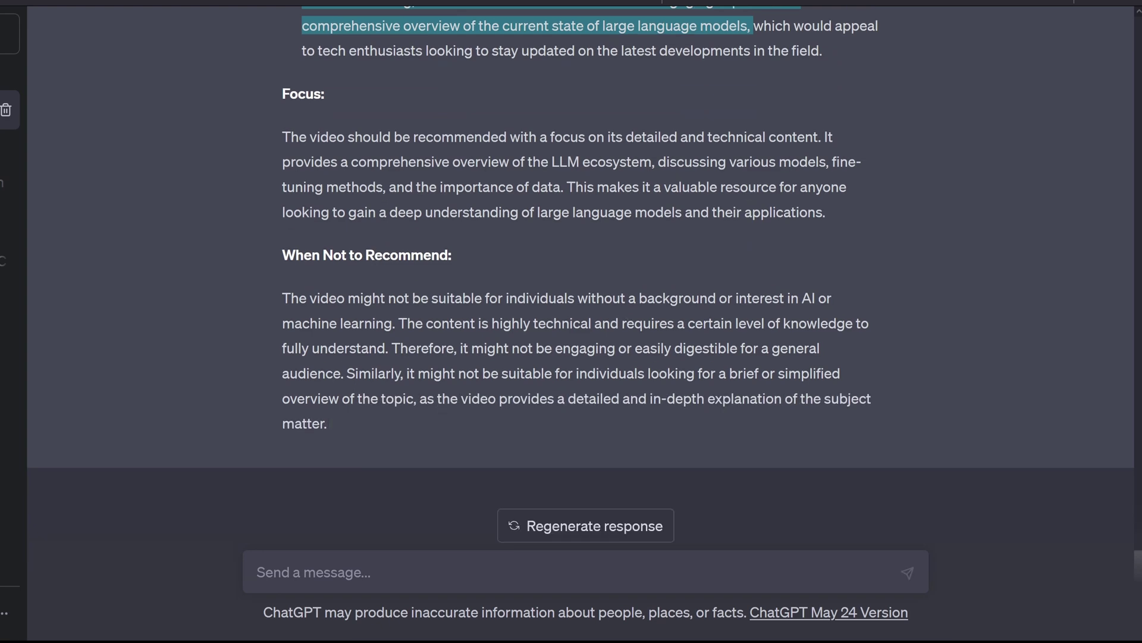
pyautogui.scroll(12, 627, 315)
pyautogui.scroll(-5, 628, 315)
pyautogui.click(579, 188)
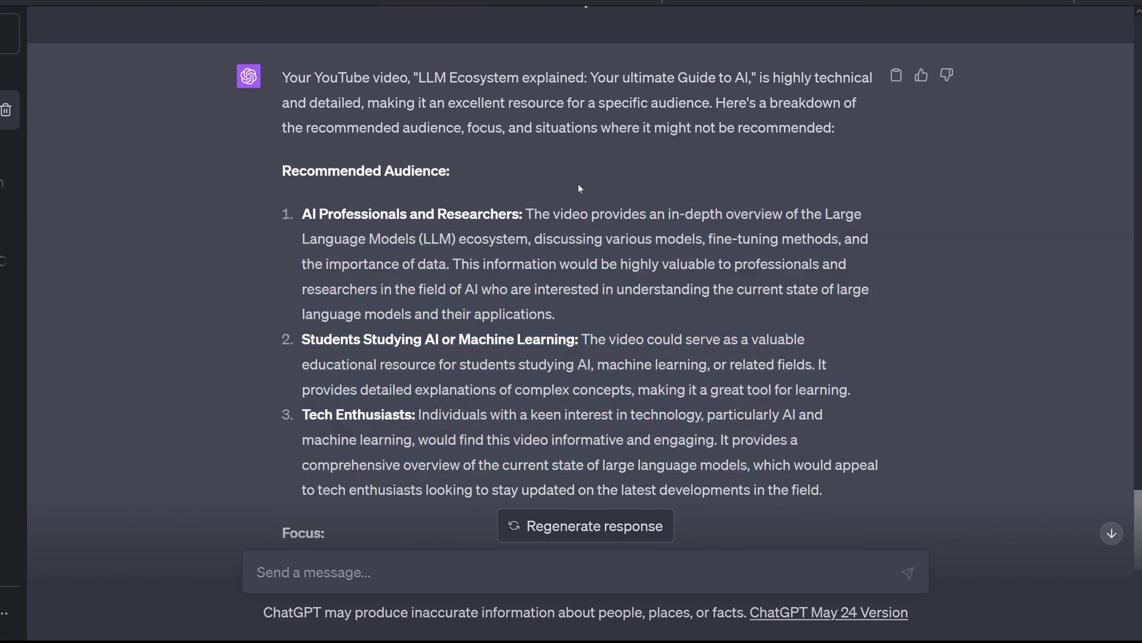
# Step: Highlight the AI Professionals and Researchers, Students of AI/ML, and Tech Enthusiasts descriptions
pyautogui.moveTo(361, 213); pyautogui.dragTo(560, 316)
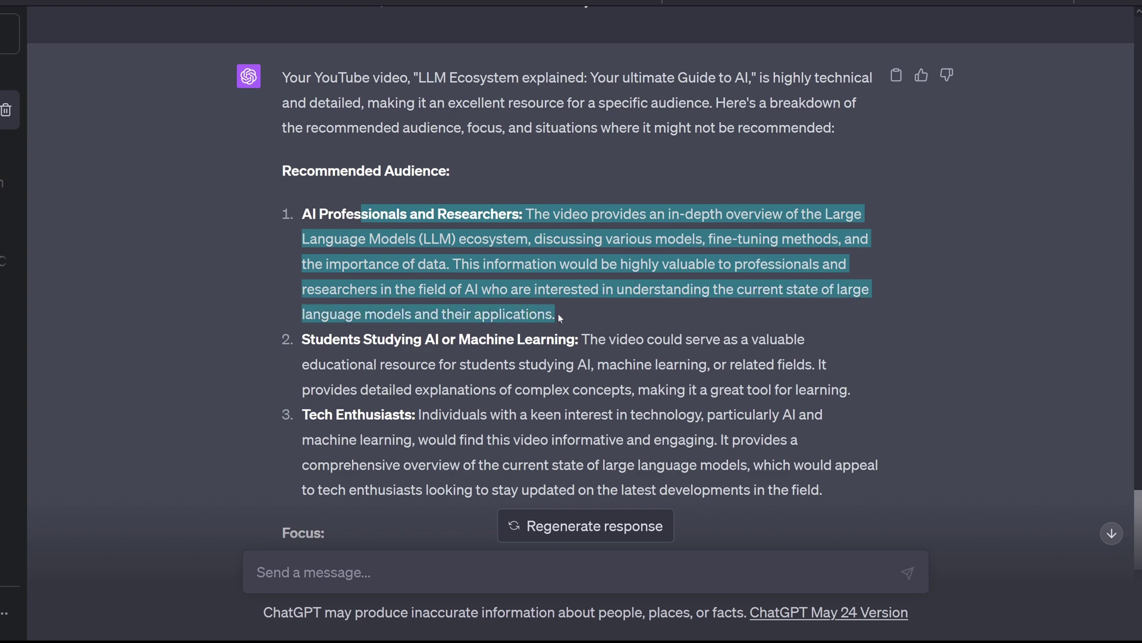
pyautogui.scroll(-2, 558, 313)
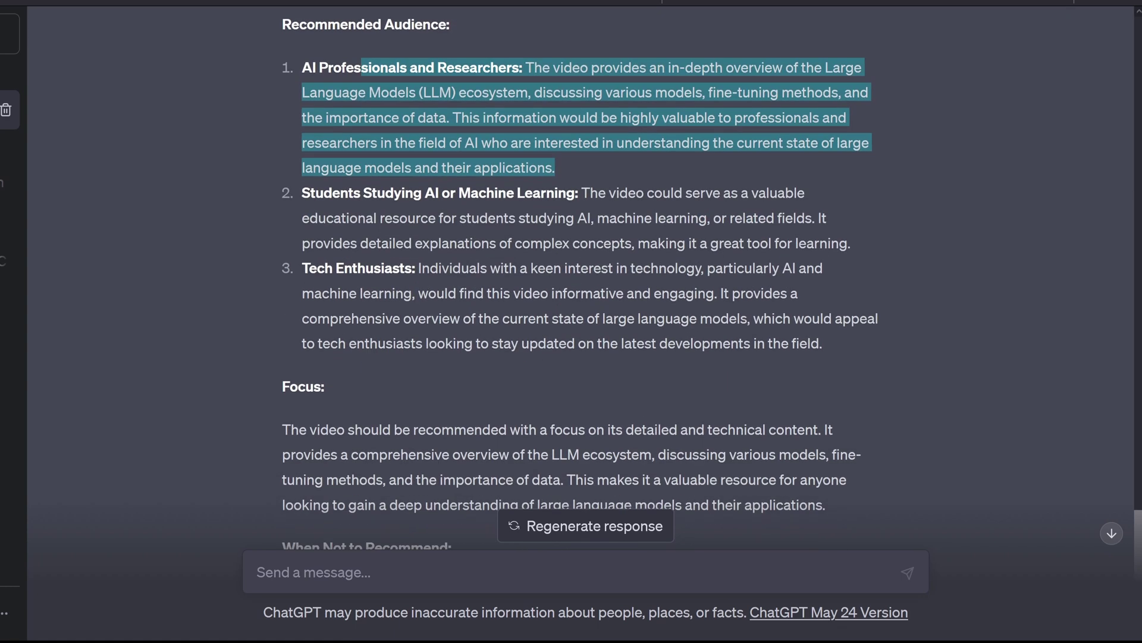
pyautogui.moveTo(348, 193); pyautogui.dragTo(820, 243)
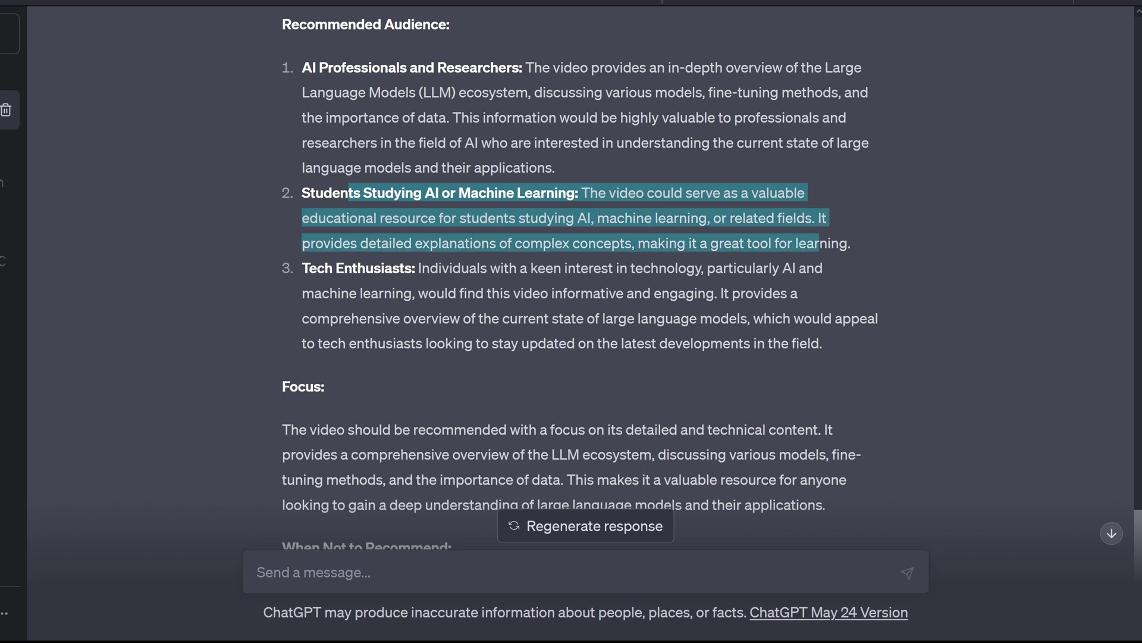
pyautogui.moveTo(439, 243); pyautogui.dragTo(914, 245)
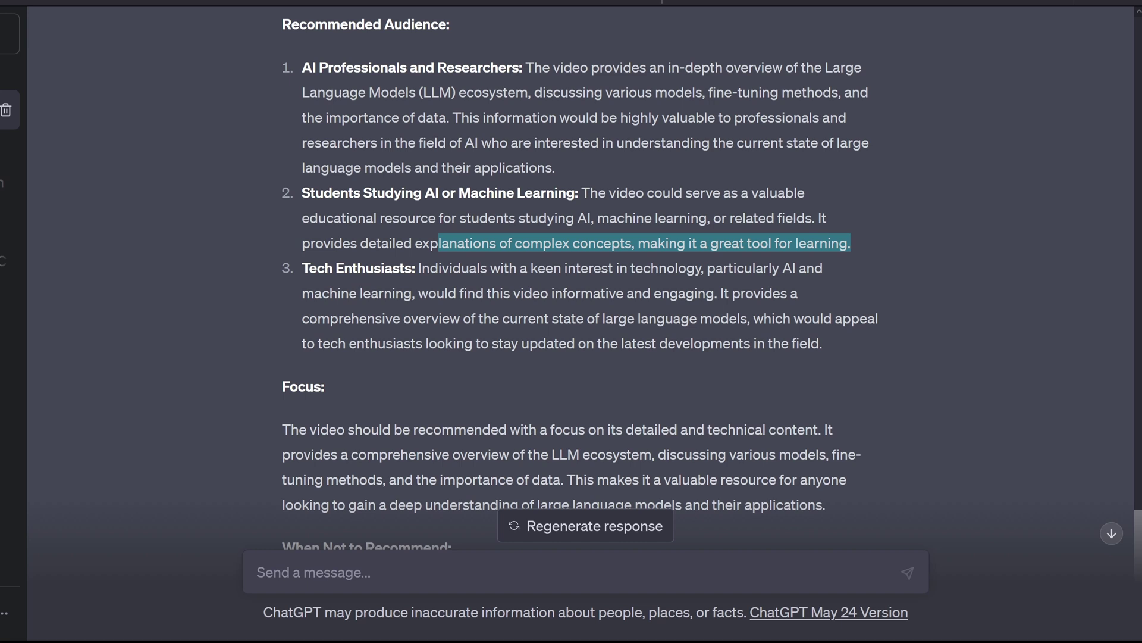
pyautogui.moveTo(366, 268); pyautogui.dragTo(519, 292)
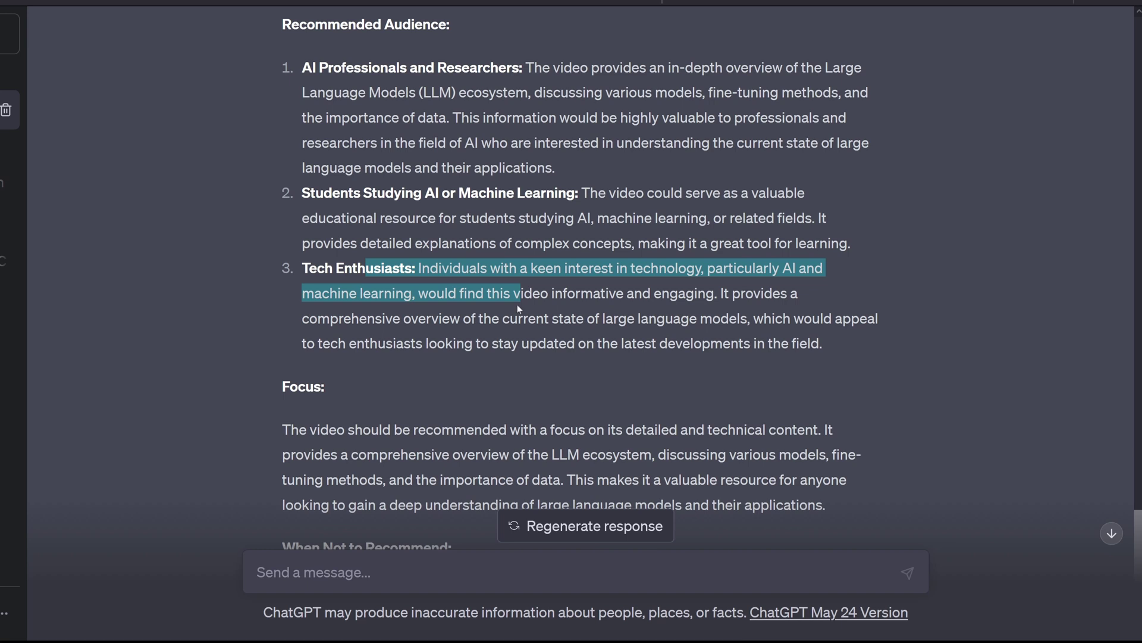
pyautogui.moveTo(519, 308); pyautogui.dragTo(899, 354)
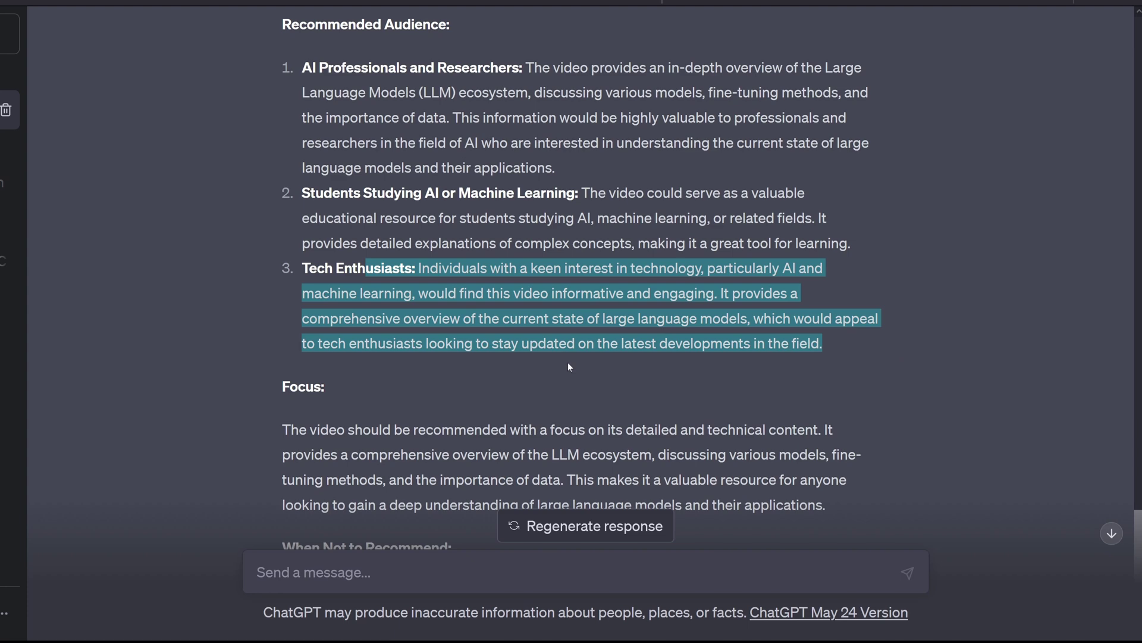
# Step: Highlight the Focus paragraph, then the When Not to Recommend heading and each of its sentences
pyautogui.scroll(-2, 568, 364)
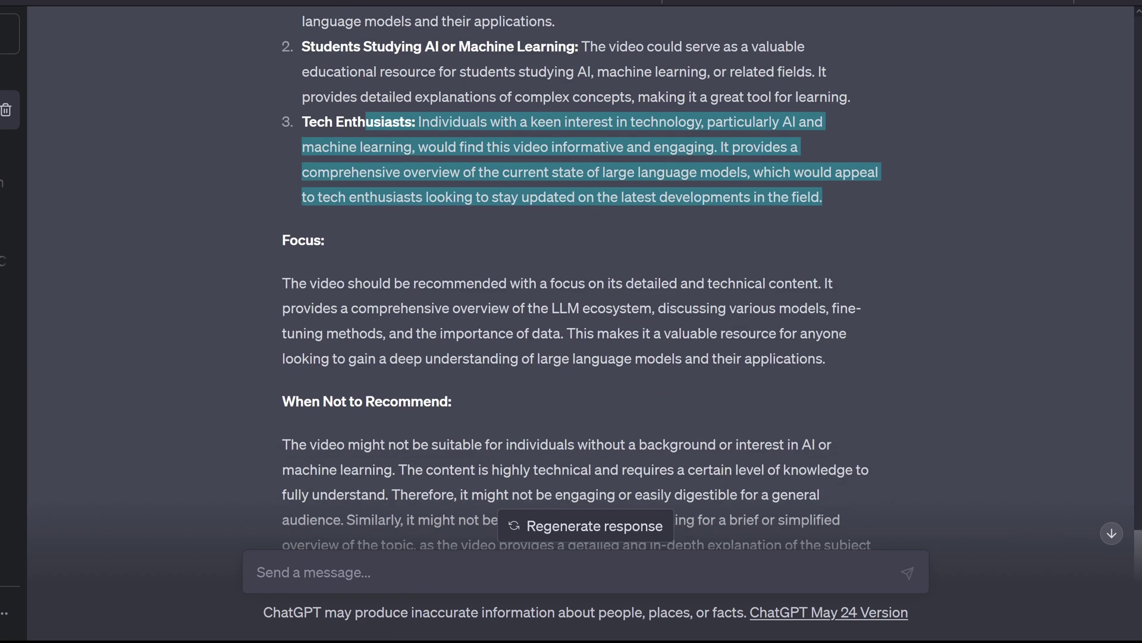
pyautogui.moveTo(299, 283); pyautogui.dragTo(842, 355)
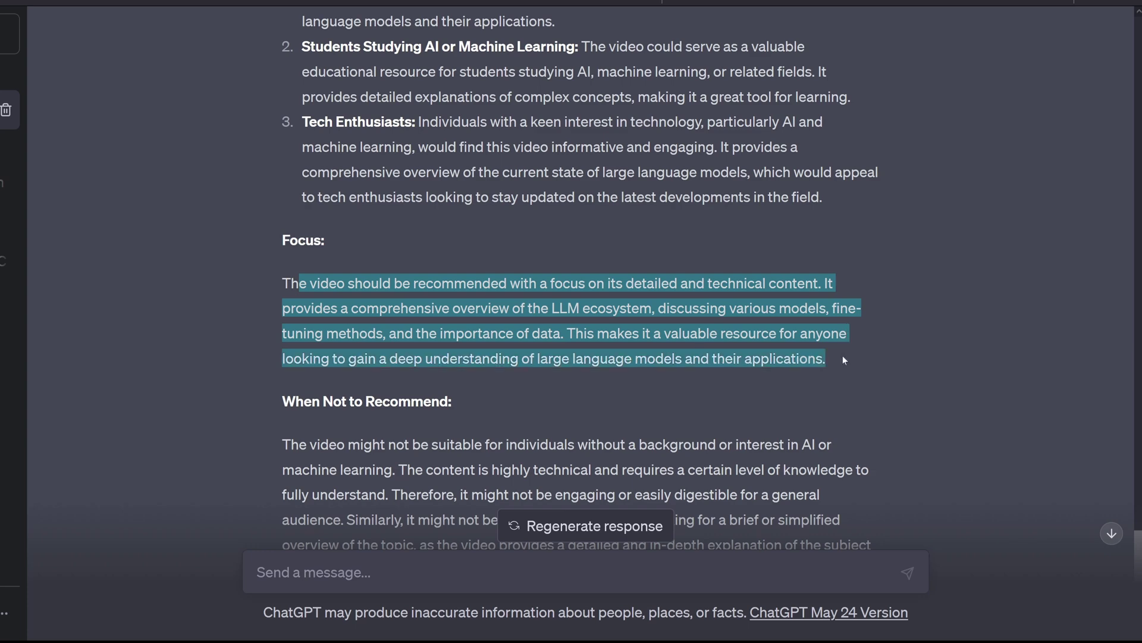
pyautogui.scroll(-3, 843, 355)
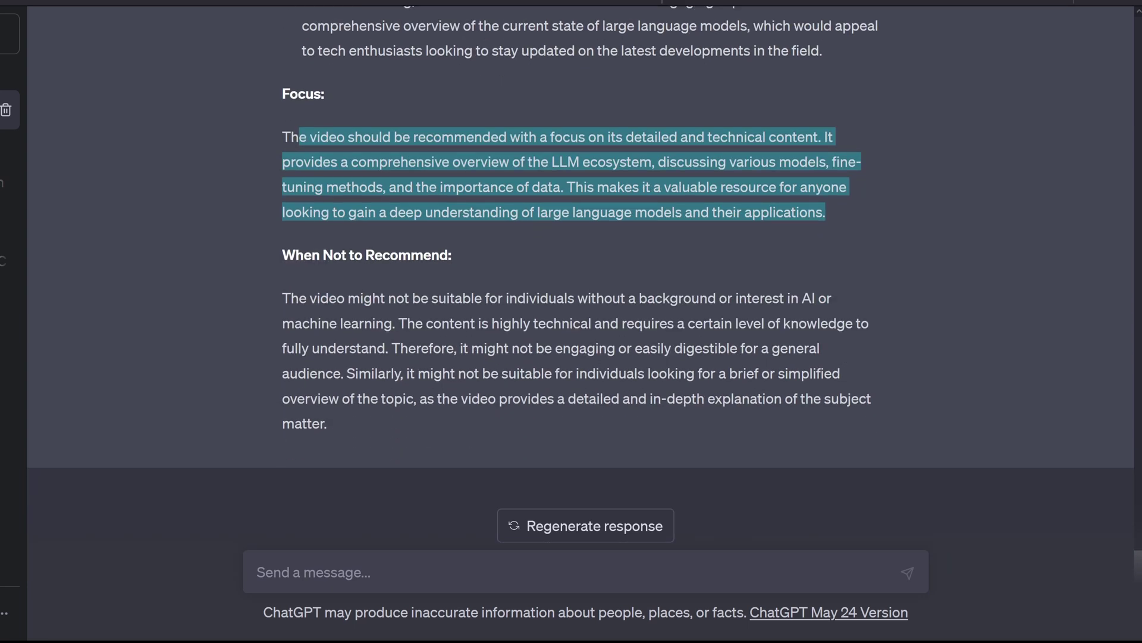
pyautogui.moveTo(295, 255); pyautogui.dragTo(469, 262)
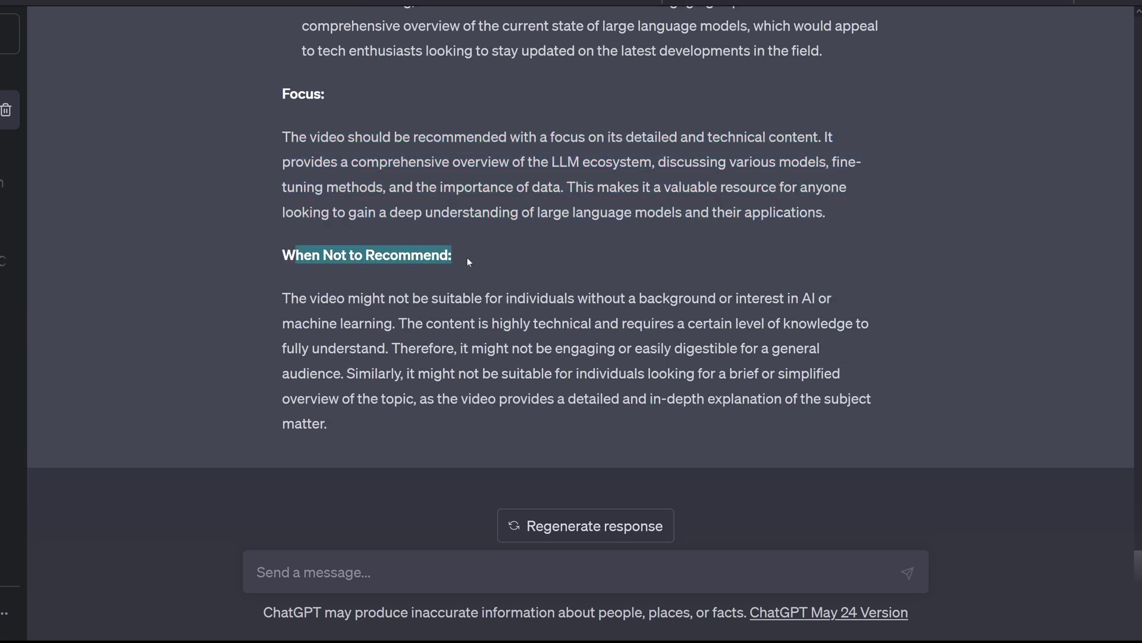
pyautogui.moveTo(337, 298); pyautogui.dragTo(391, 348)
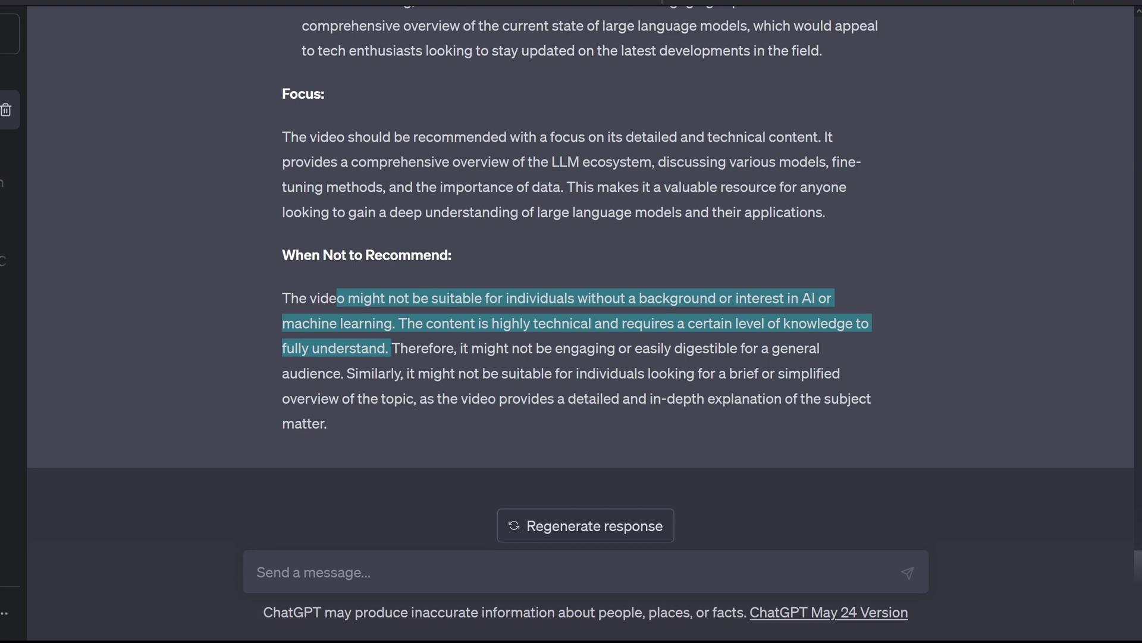
pyautogui.moveTo(391, 347); pyautogui.dragTo(347, 373)
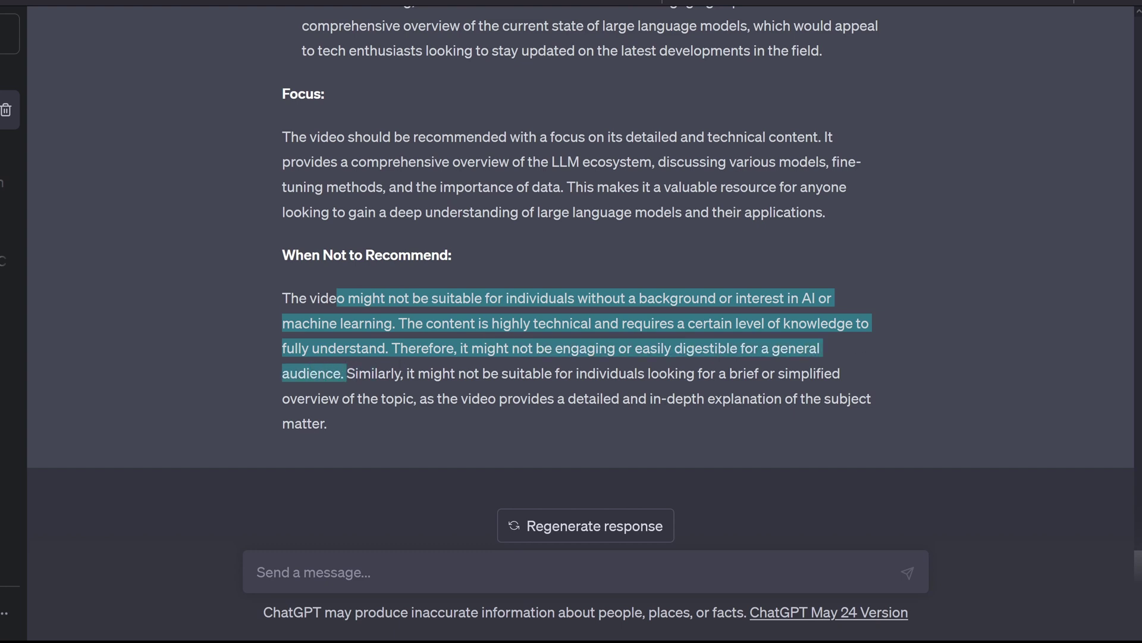
pyautogui.moveTo(359, 373); pyautogui.dragTo(874, 420)
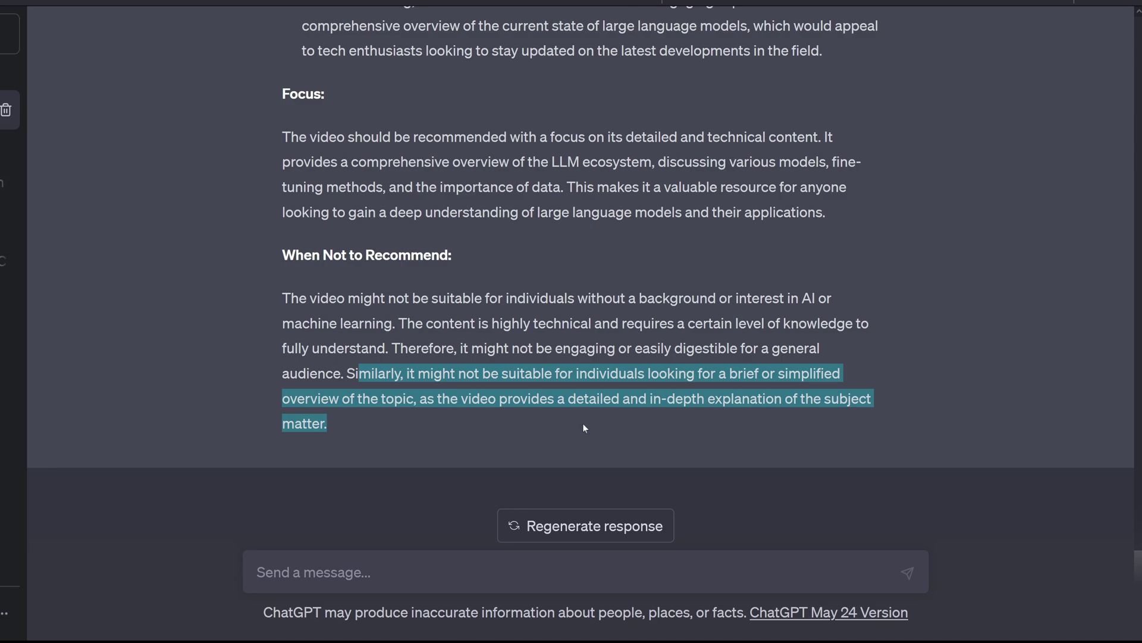
# Step: Scroll back to the earlier VoxScript summary, then return to the end of the audience reply
pyautogui.scroll(15, 581, 423)
pyautogui.scroll(16, 580, 426)
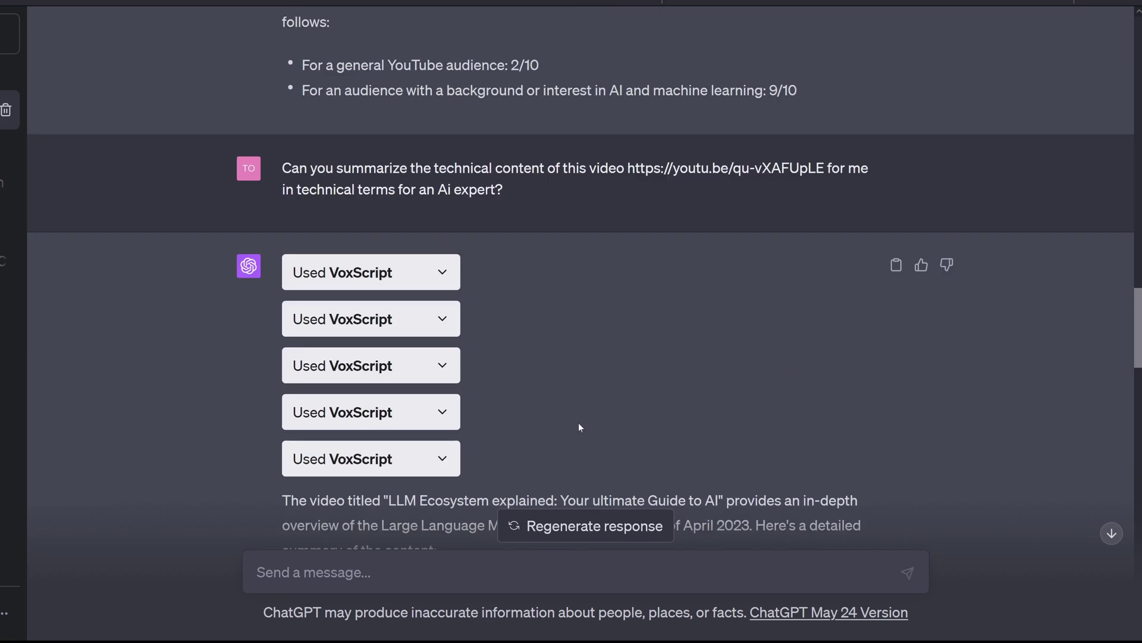
pyautogui.scroll(-8, 580, 426)
pyautogui.scroll(-12, 580, 427)
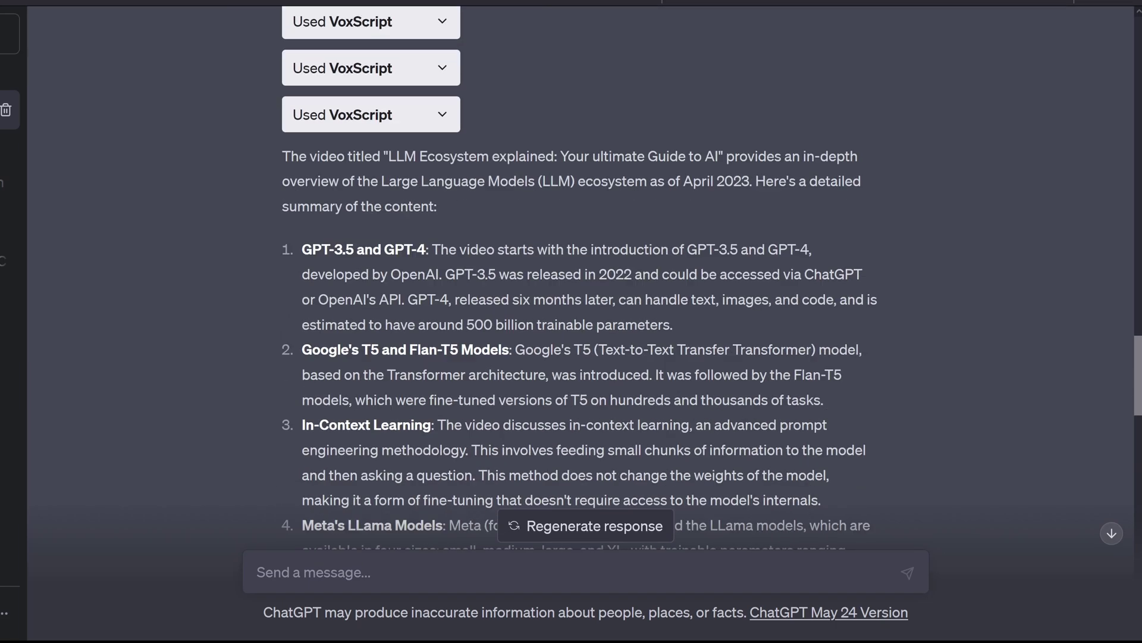
pyautogui.scroll(-12, 580, 426)
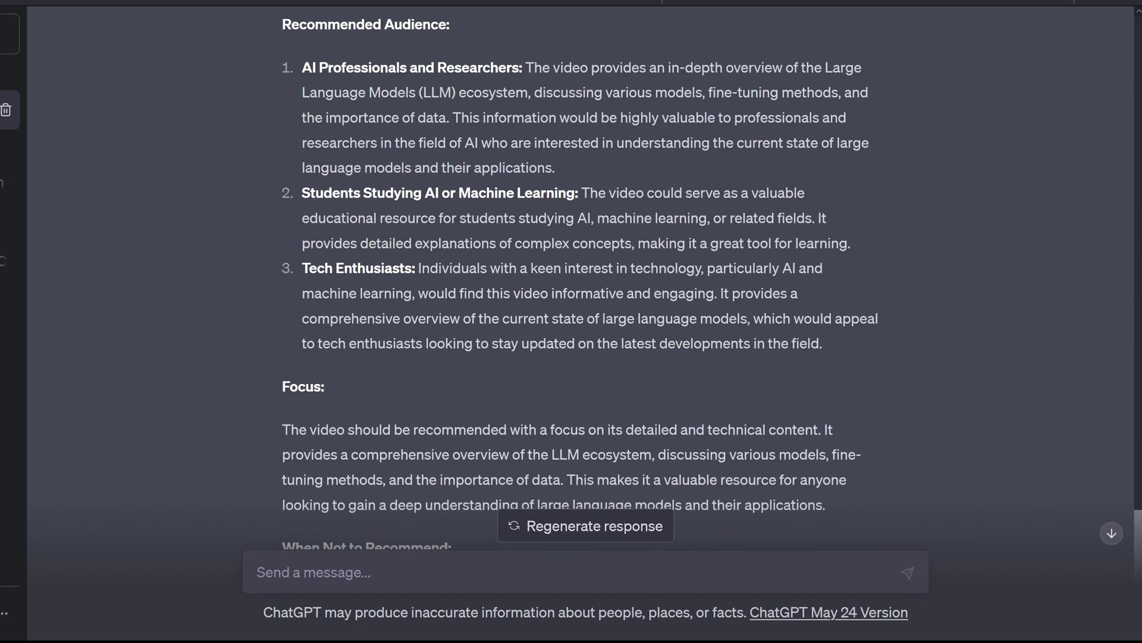
pyautogui.moveTo(348, 373); pyautogui.dragTo(580, 423)
pyautogui.click(354, 434)
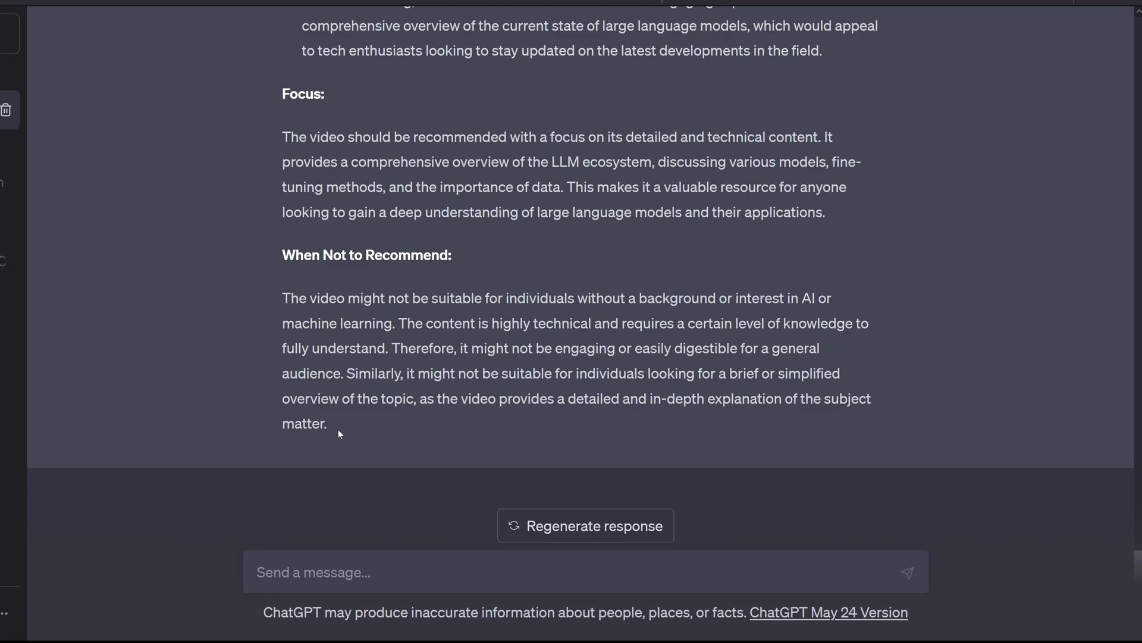
# Step: Highlight the When Not to Recommend paragraph, then the reply's opening paragraph
pyautogui.moveTo(338, 429); pyautogui.dragTo(276, 290)
pyautogui.scroll(6, 276, 290)
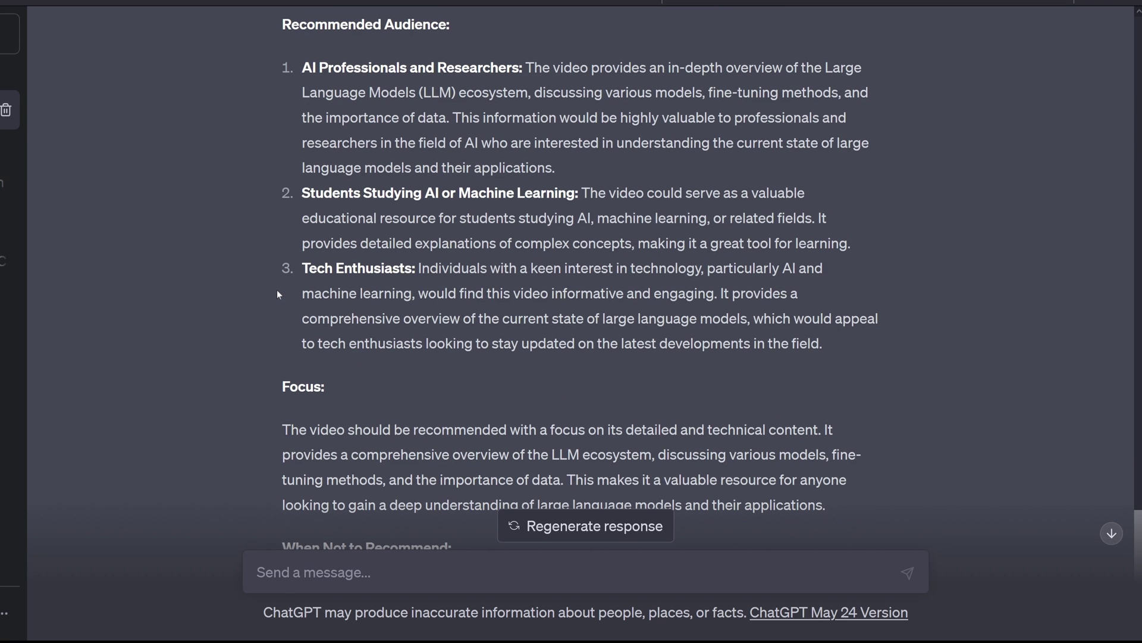
pyautogui.scroll(5, 277, 290)
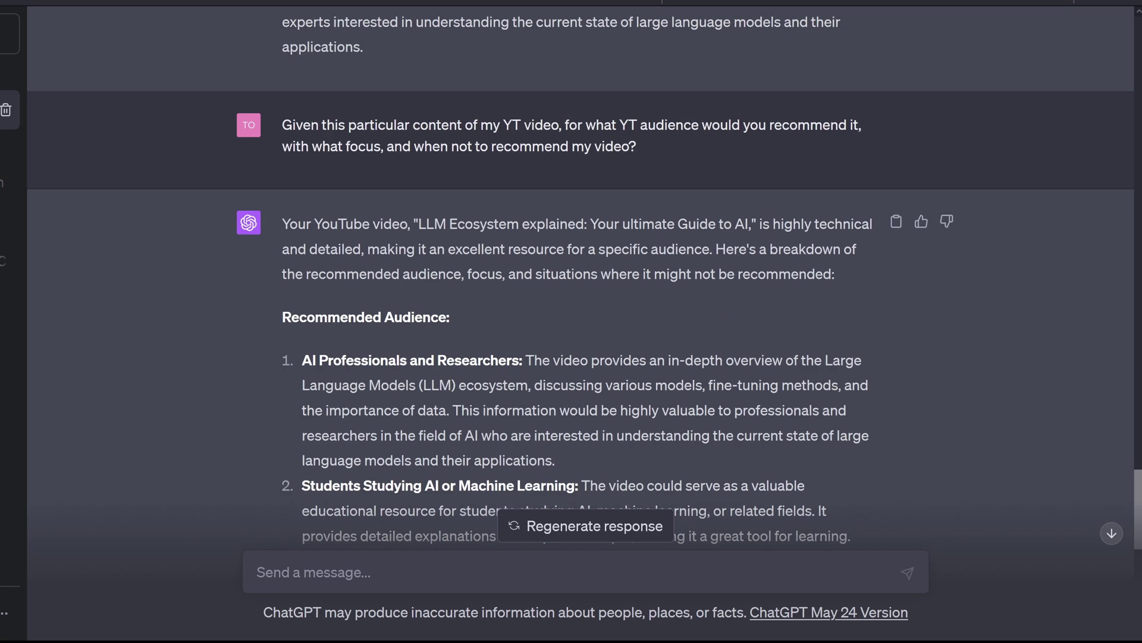
pyautogui.moveTo(282, 224); pyautogui.dragTo(859, 276)
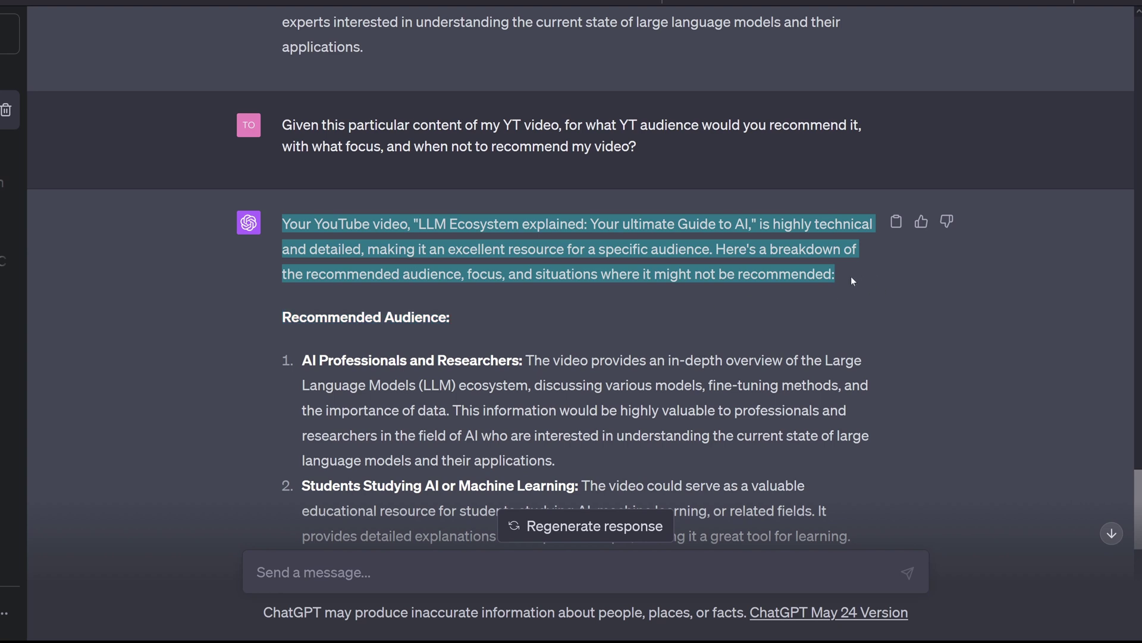